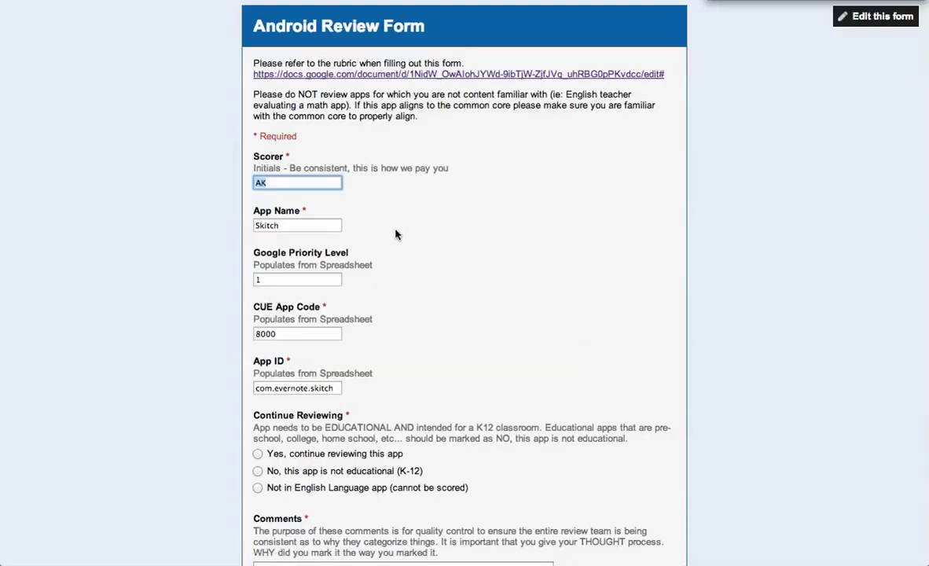
Check the prefilled Google Priority Level, CUE App Code and App ID fields, and answer Continue Reviewing with "Yes, continue reviewing this app".
scroll(299, 226, "down", 2)
left_click(288, 214)
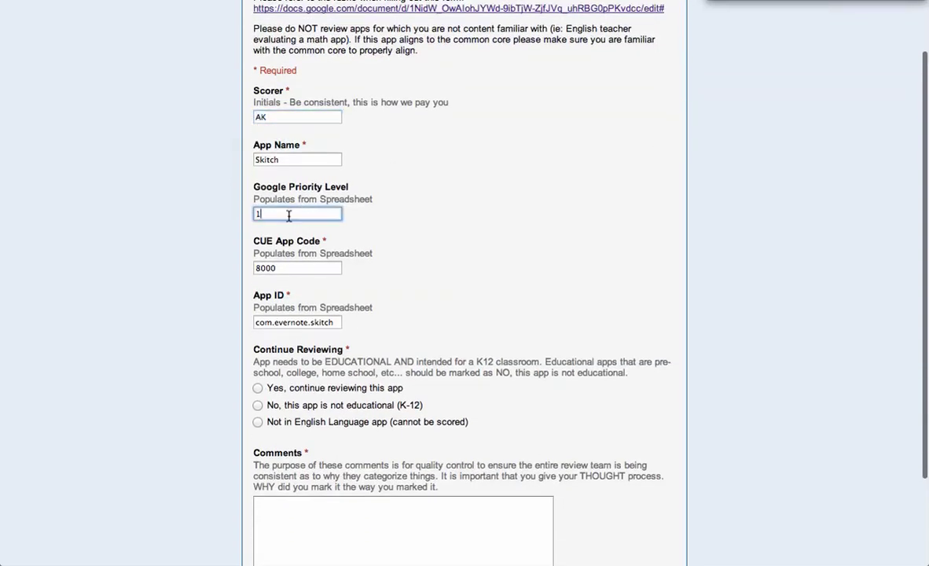
scroll(289, 214, "down", 1)
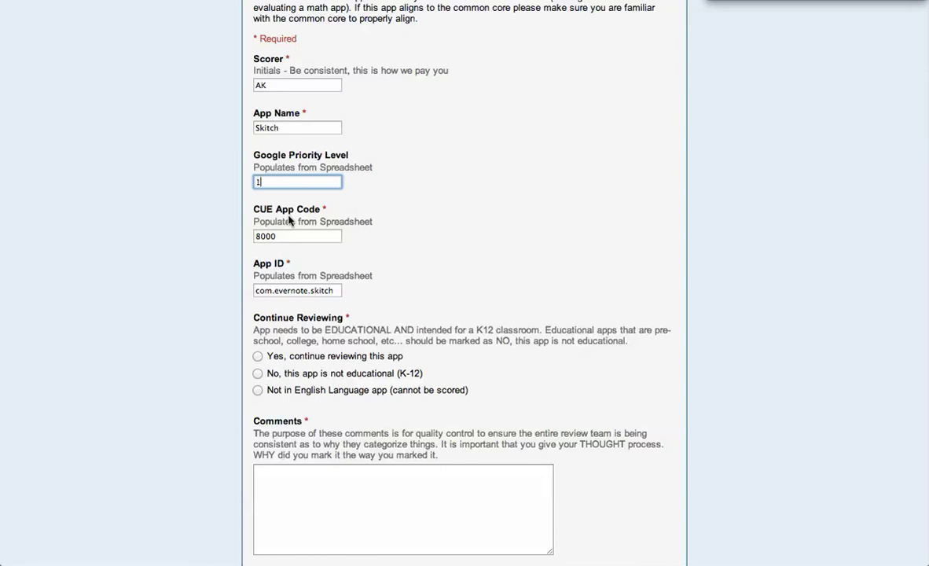
left_click(294, 235)
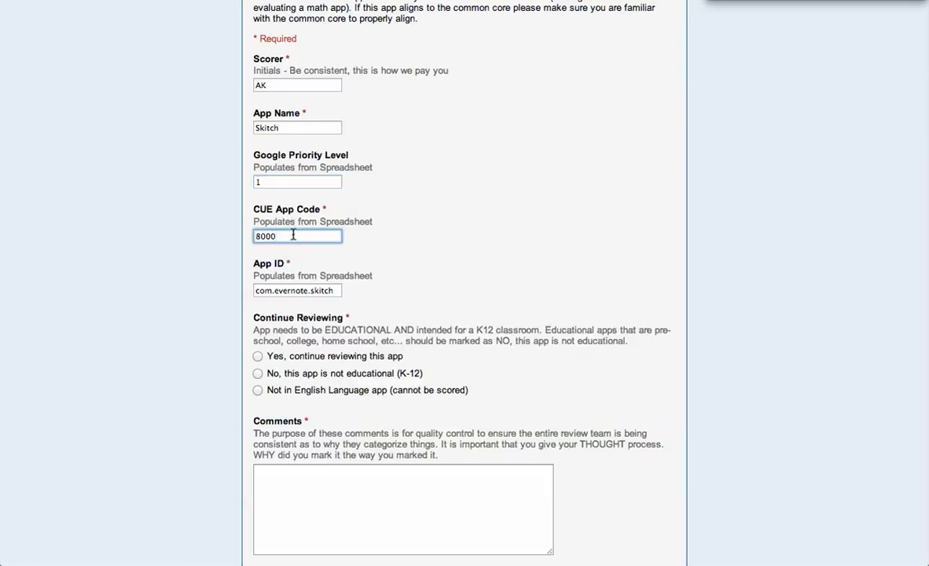
scroll(293, 234, "down", 1)
scroll(293, 234, "down", 2)
left_click(292, 211)
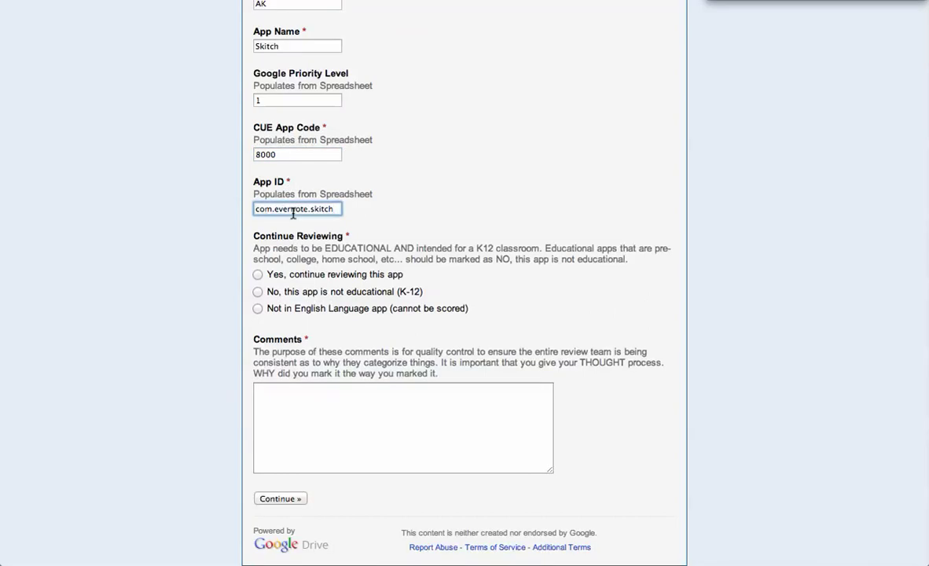
left_click(258, 274)
Begin the Comments answer with "This app is fantastic for teachers to use as a replacement as a whiteboard IWB".
left_click(319, 411)
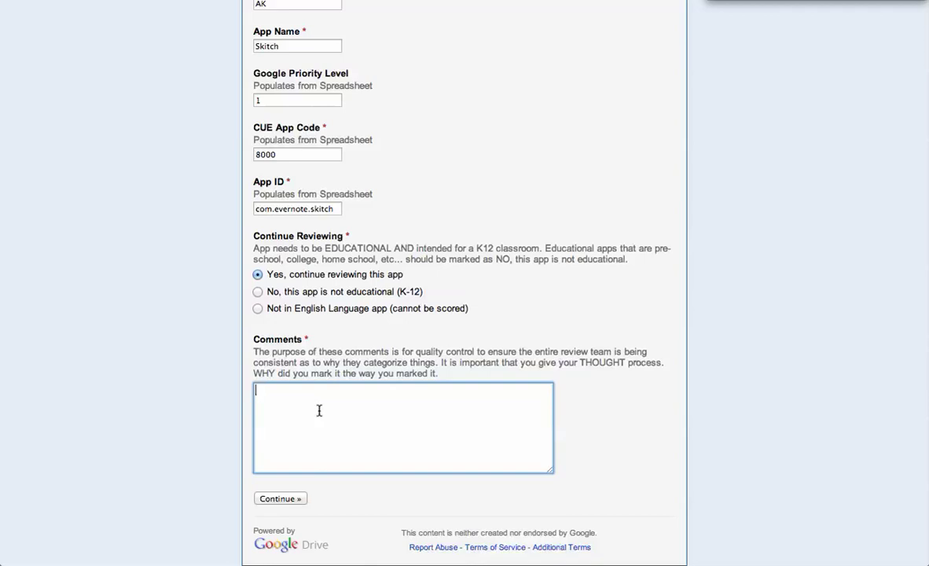
type("This app is fantastic for teachers to use as")
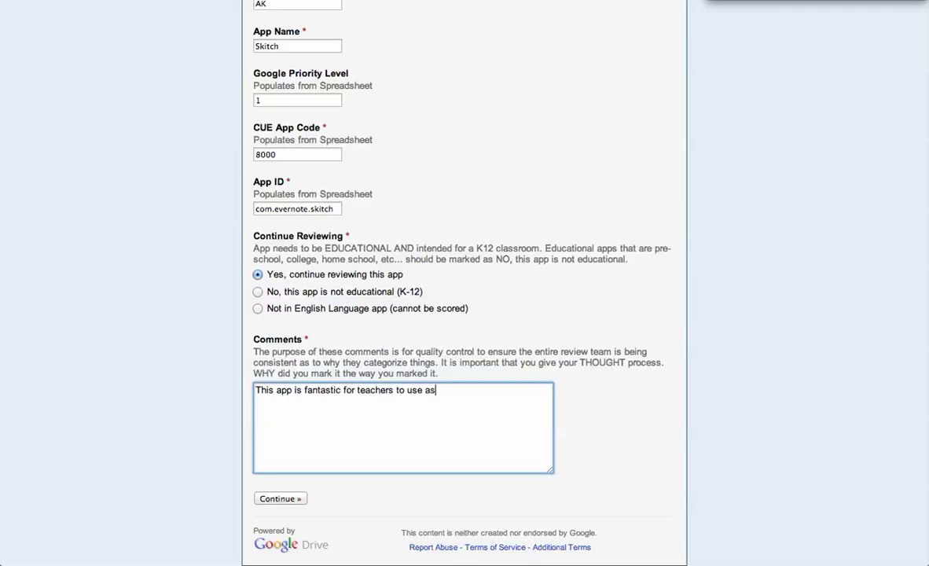
type(" a replacement as")
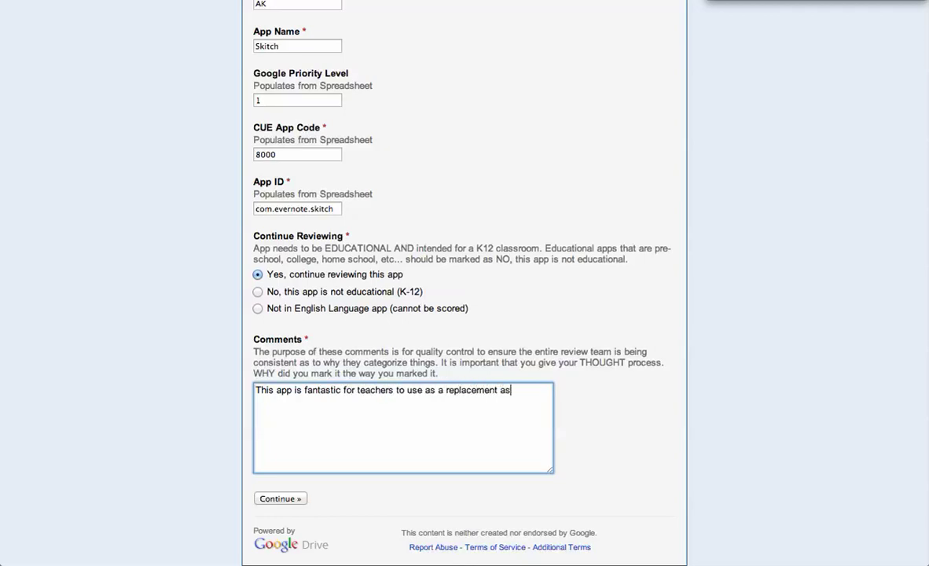
type(" a whiteboard IW")
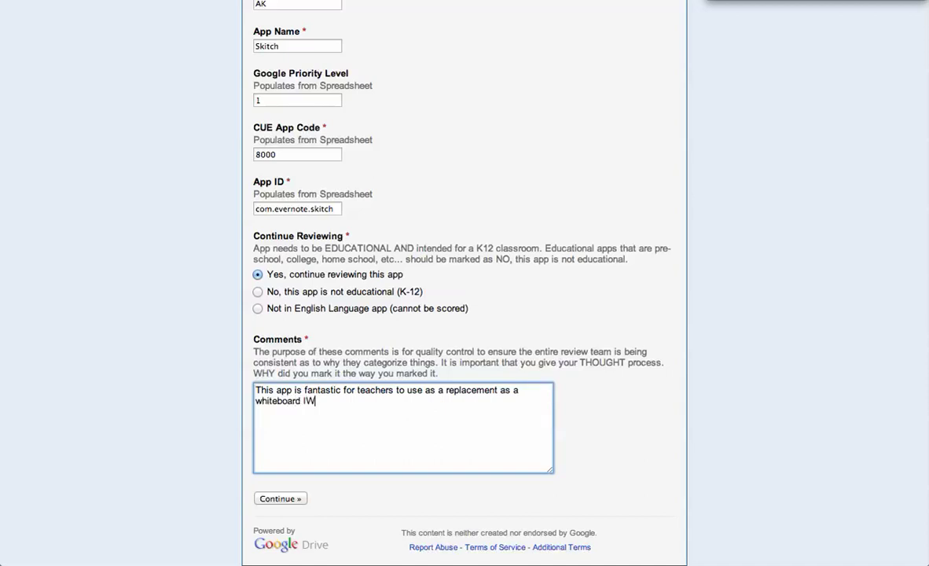
Complete the comment with "Easy to use. Nice interface, uploads to evernote. All teachers will want this.".
type("B. Easy to use. Nice inter")
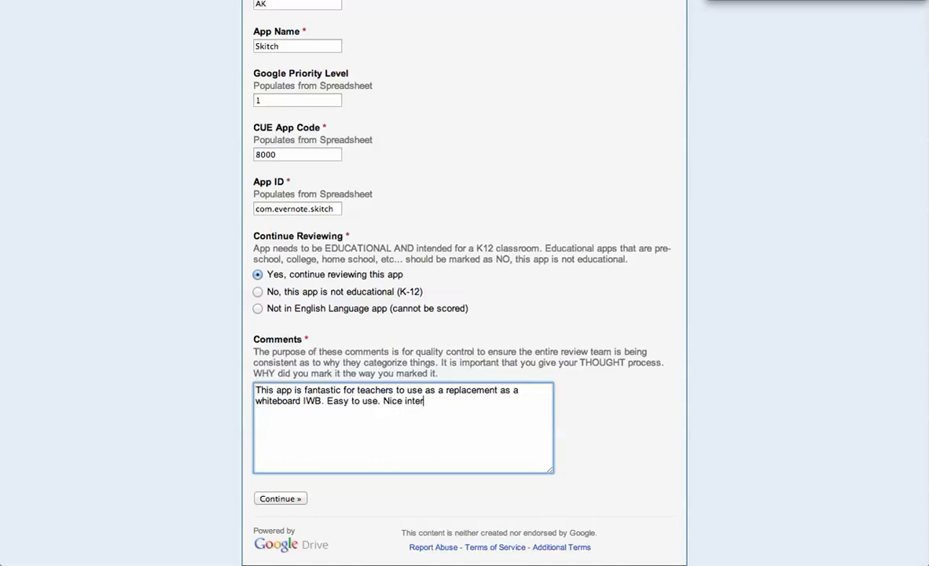
type("face, uploads to evernote")
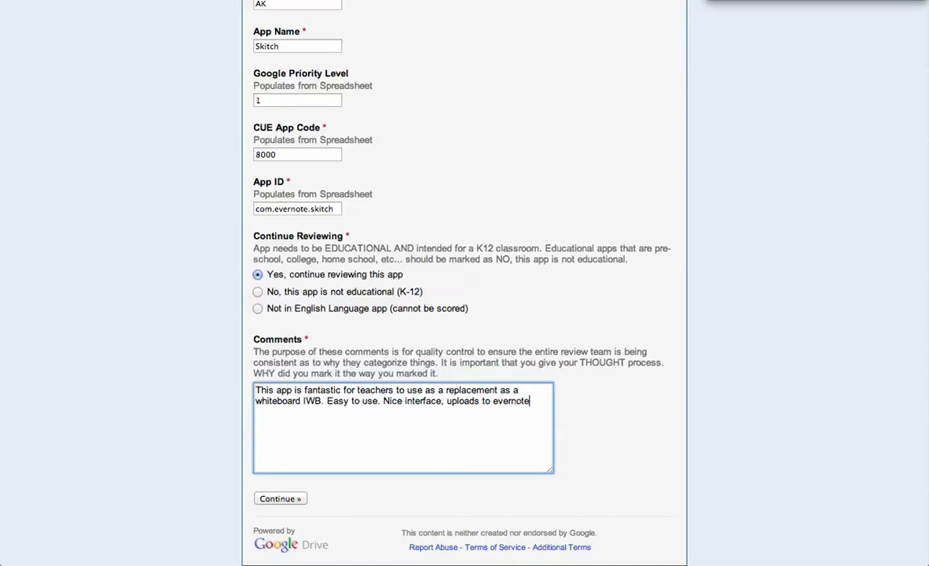
type(". All teachers will want this.")
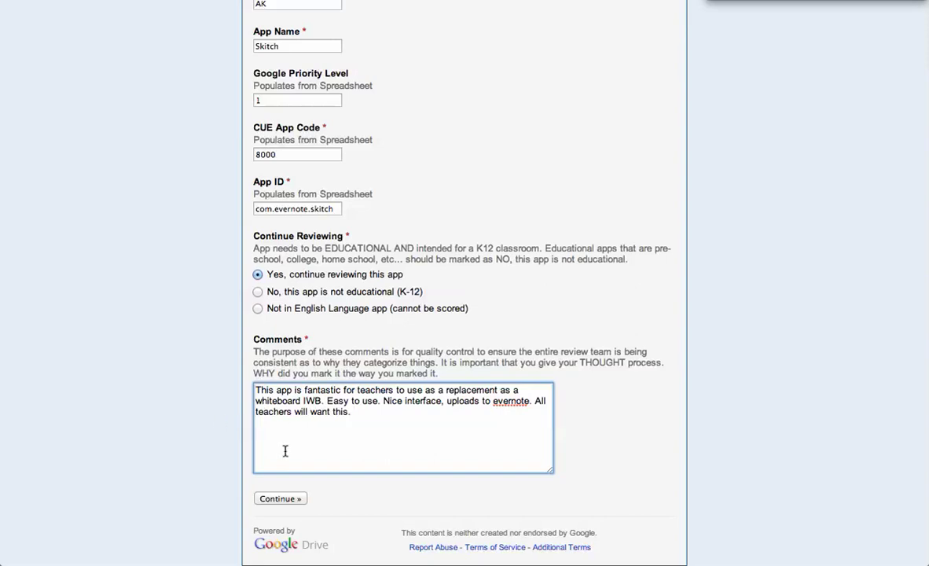
Advance to the Score page, give the app a Recommendation Rating of 5 and proceed to the Review page.
left_click(282, 500)
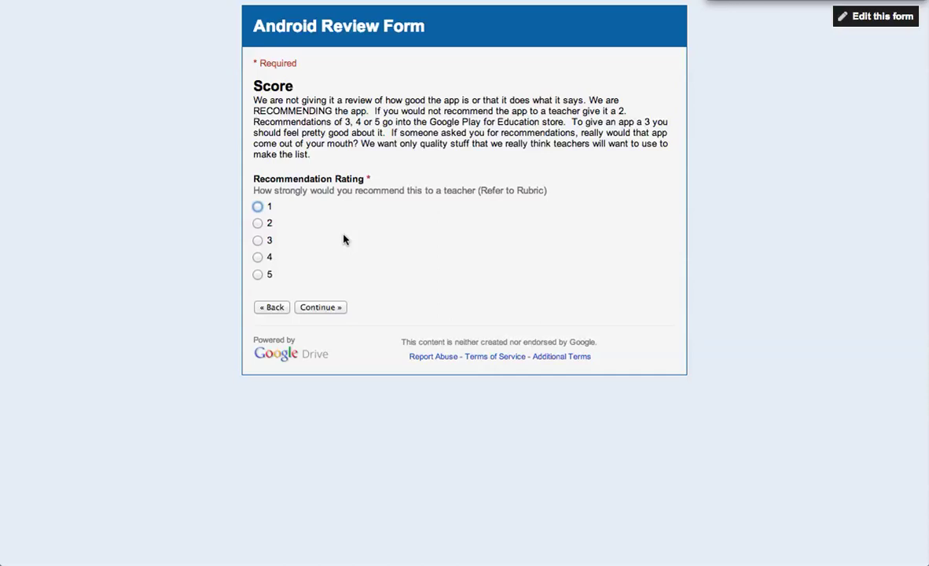
left_click(257, 274)
left_click(325, 308)
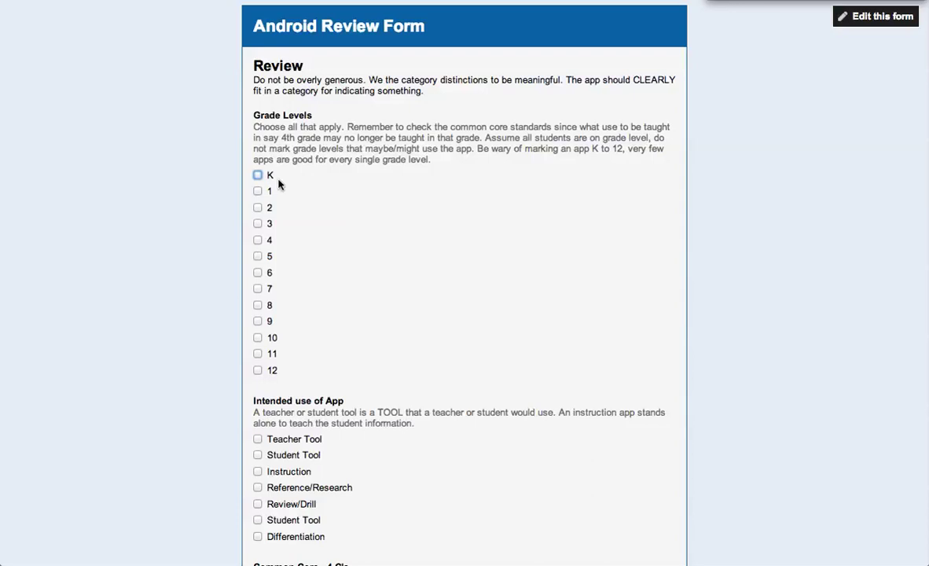
Mark grade level K and set the intended use of the app to Teacher Tool and Student Tool.
left_click(258, 176)
scroll(311, 187, "down", 5)
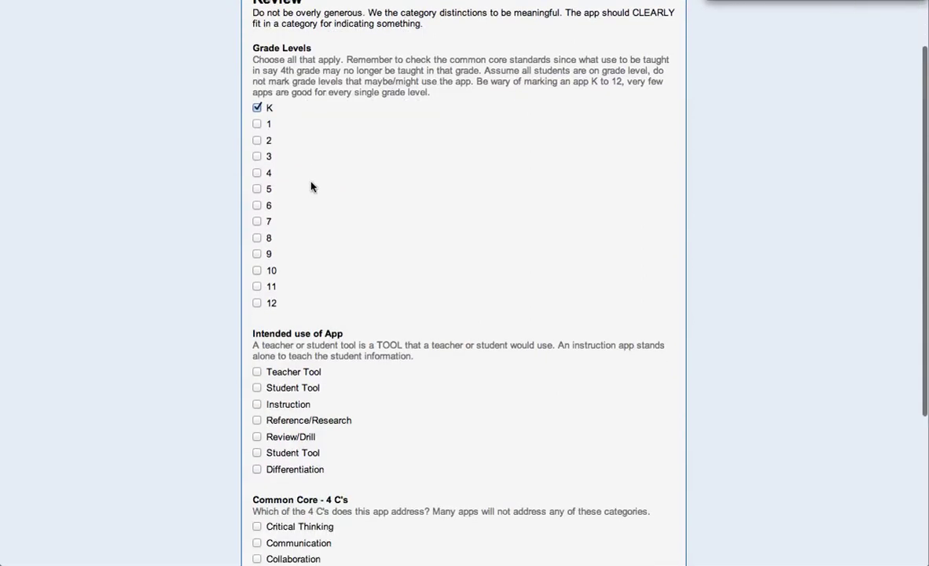
scroll(312, 186, "down", 1)
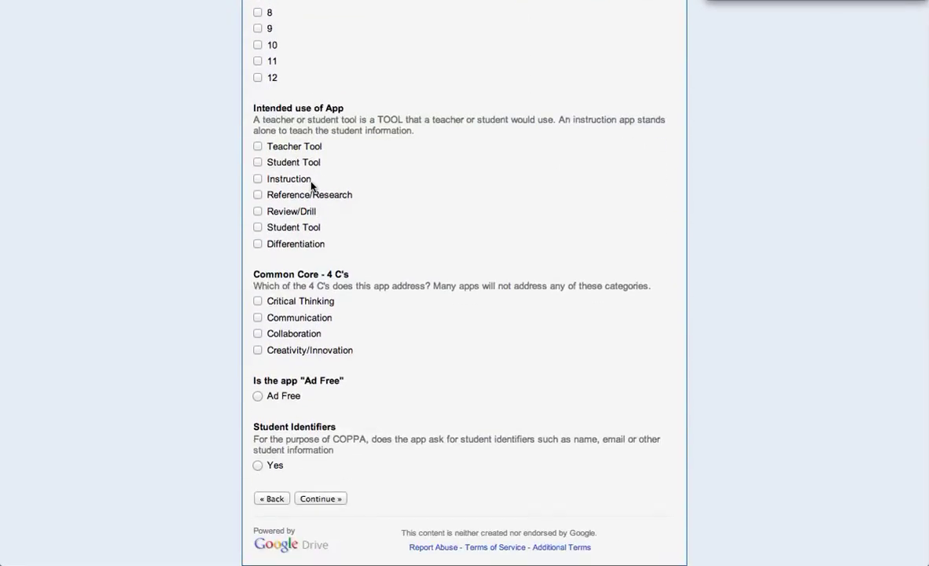
left_click(297, 148)
left_click(302, 163)
Mark Communication under the 4 C's and Ad Free for the app, and proceed to the Tool or Curriculum page.
scroll(339, 251, "down", 2)
left_click(294, 318)
left_click(258, 397)
left_click(333, 504)
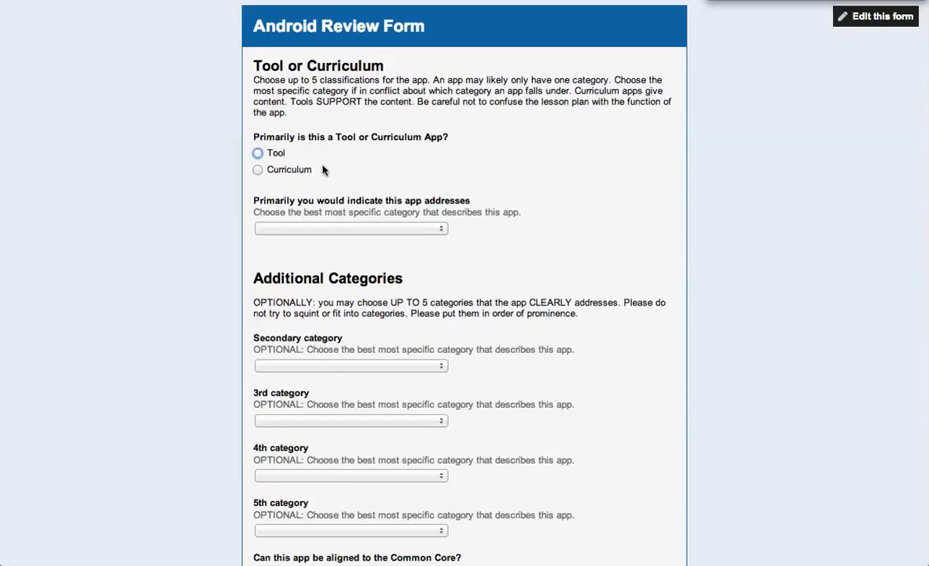
Classify the app primarily as a Tool and choose Annotations as its primary category.
left_click(258, 154)
left_click(401, 228)
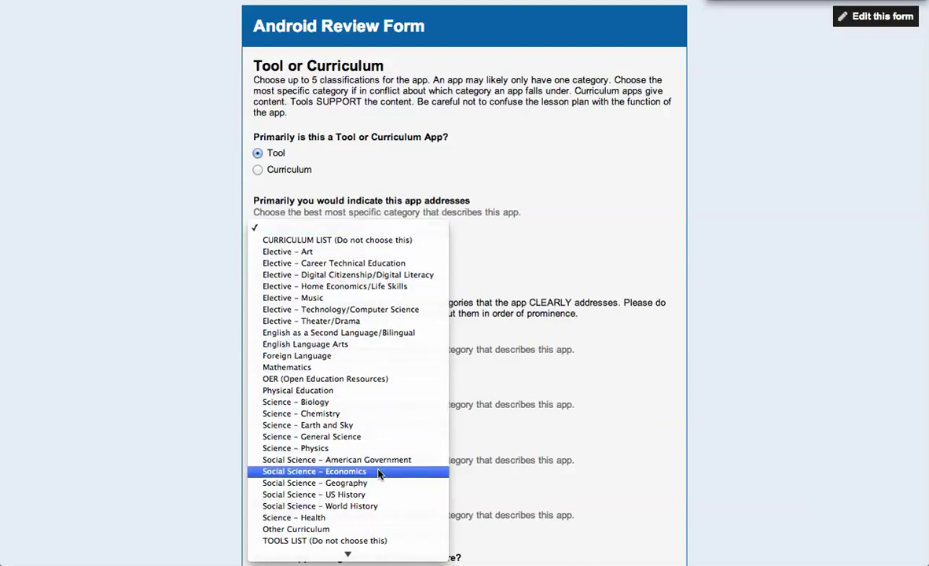
scroll(378, 473, "down", 3)
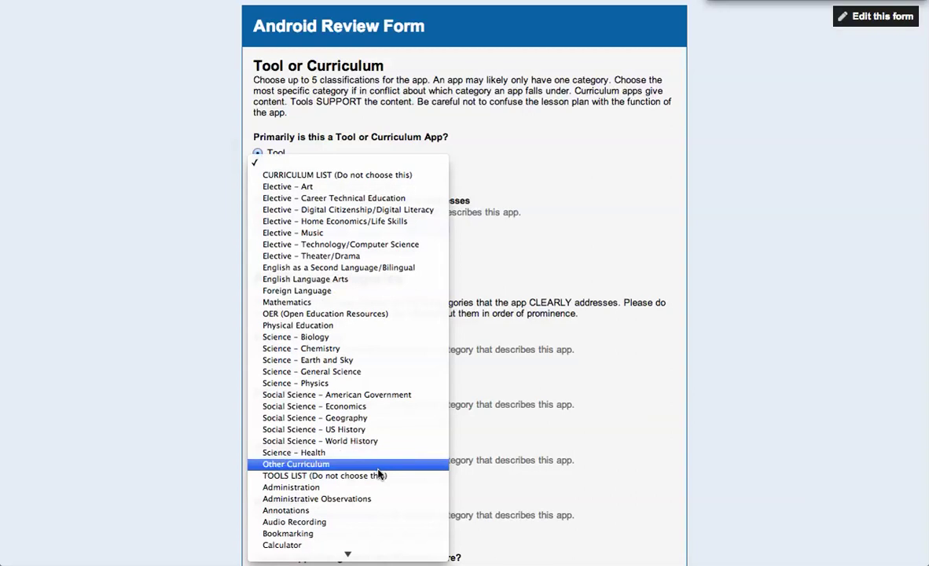
scroll(378, 474, "down", 10)
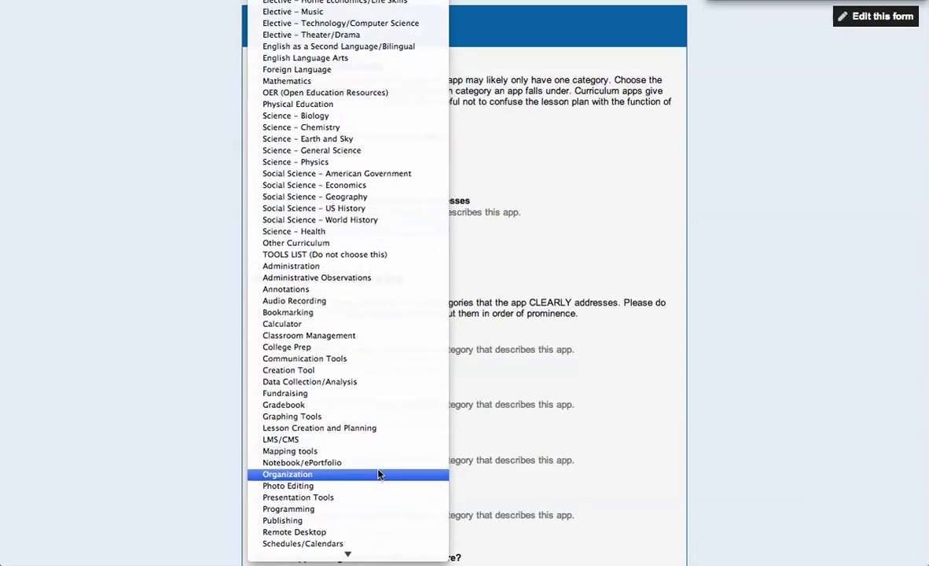
scroll(378, 474, "down", 4)
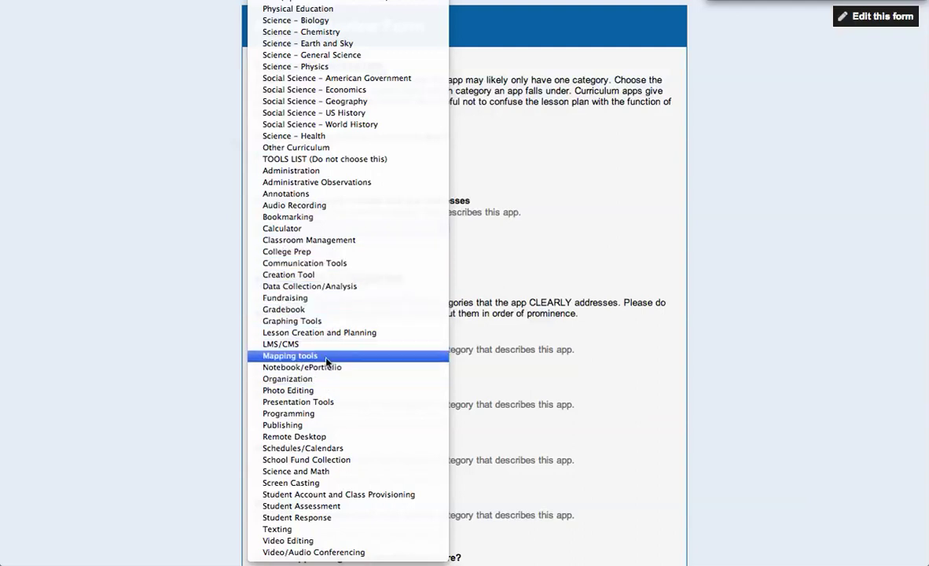
left_click(307, 195)
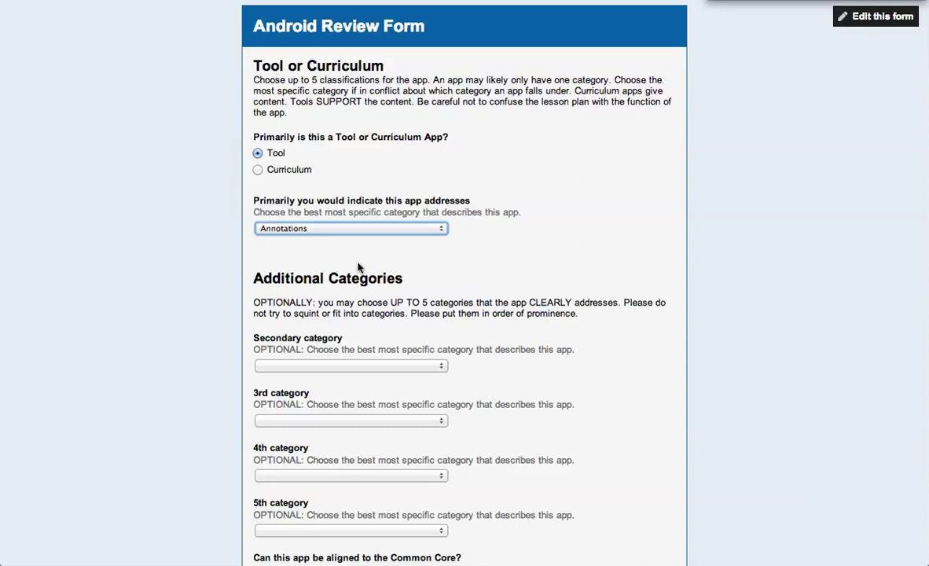
Set the app's secondary category to Photo Editing.
scroll(358, 267, "down", 3)
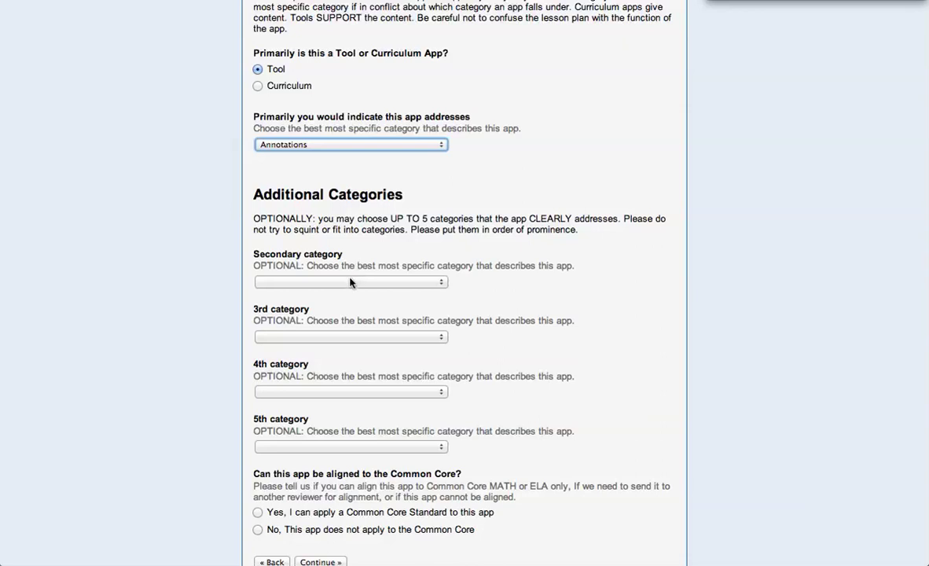
left_click(352, 281)
scroll(409, 387, "down", 5)
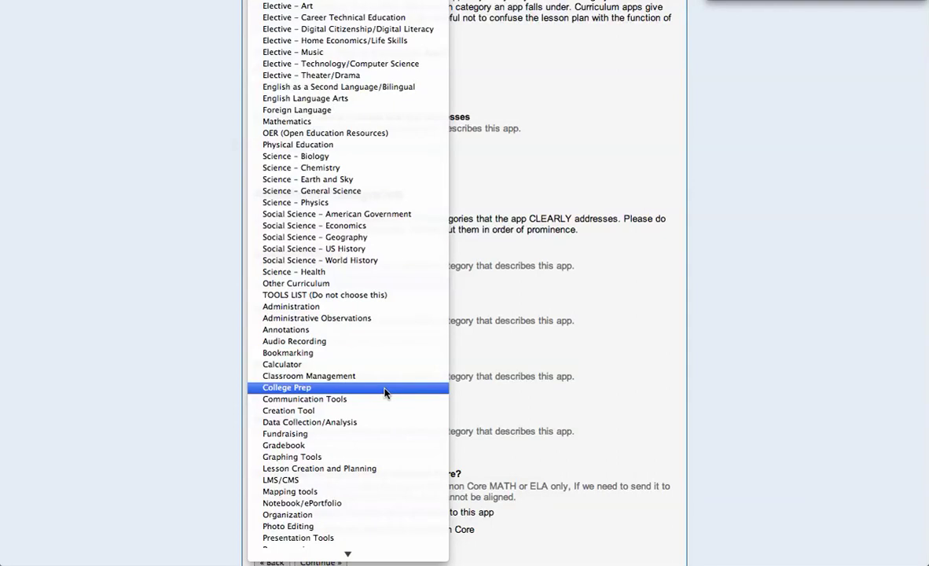
scroll(385, 393, "down", 4)
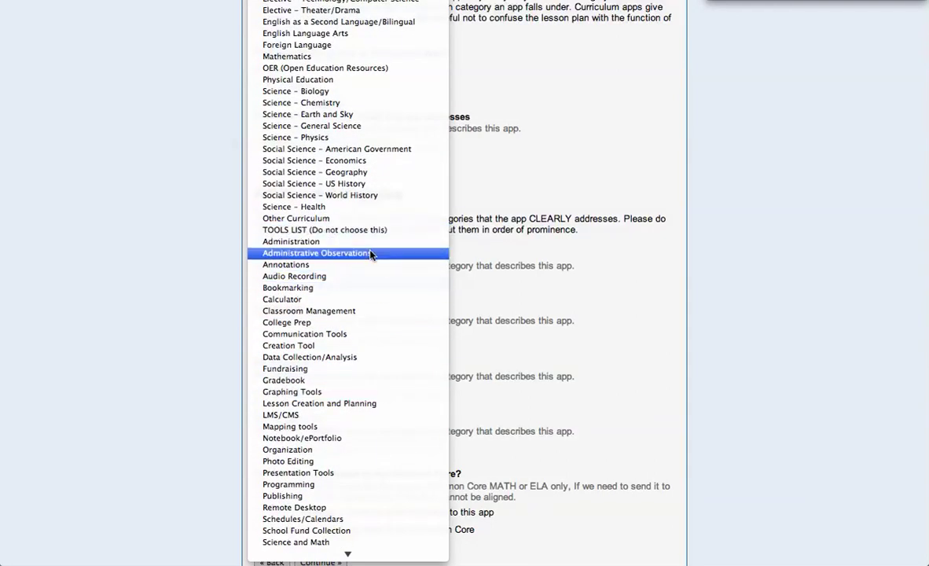
scroll(371, 253, "down", 4)
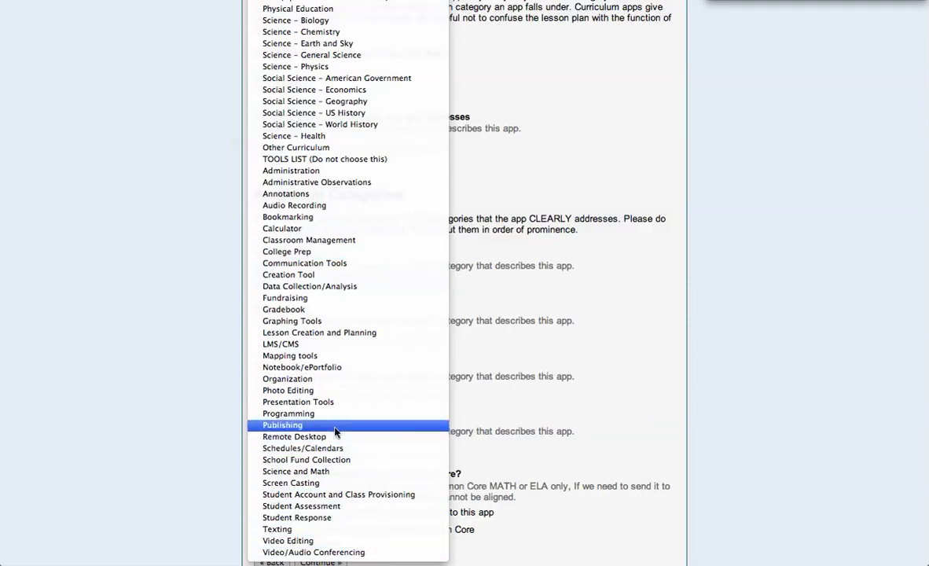
left_click(324, 392)
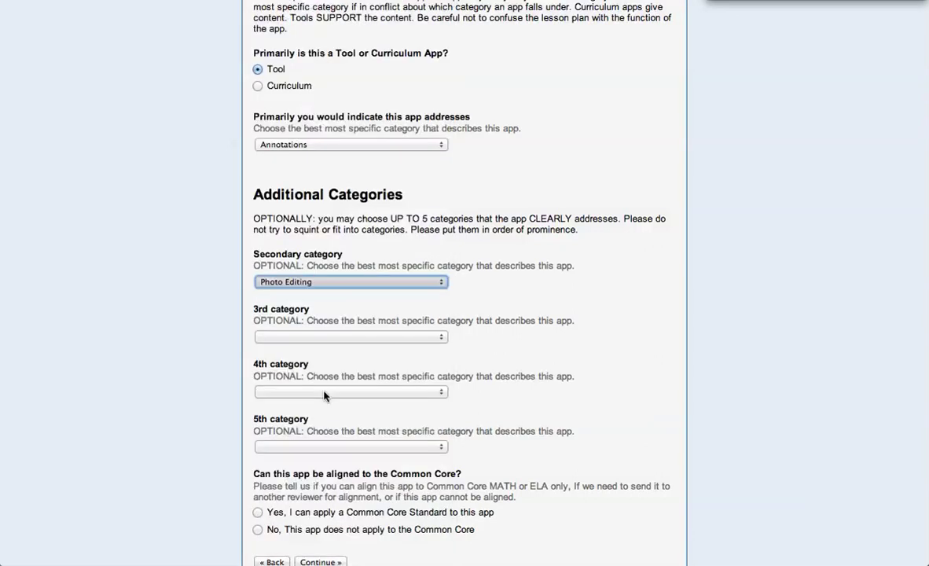
Set the app's 3rd category to Creation Tool.
left_click(315, 337)
scroll(349, 442, "down", 10)
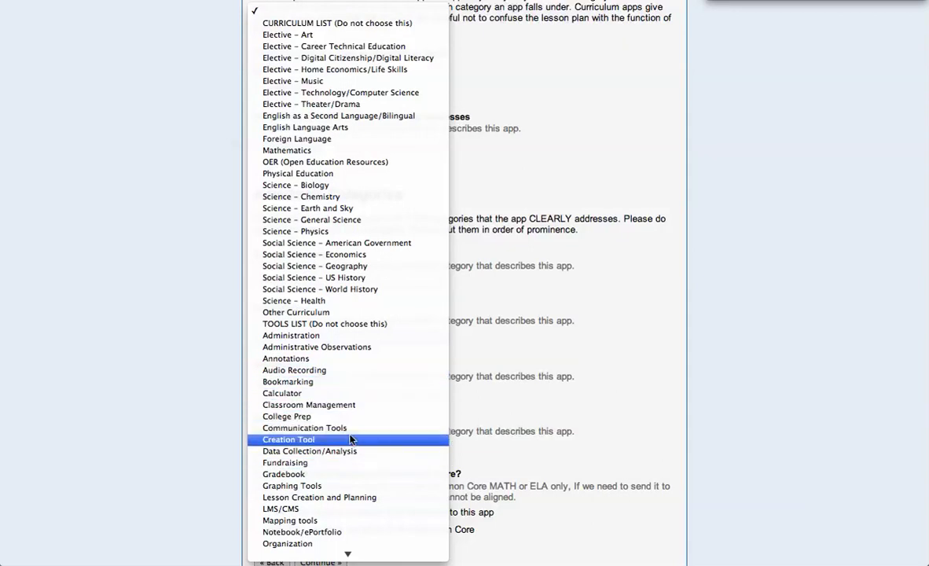
left_click(350, 440)
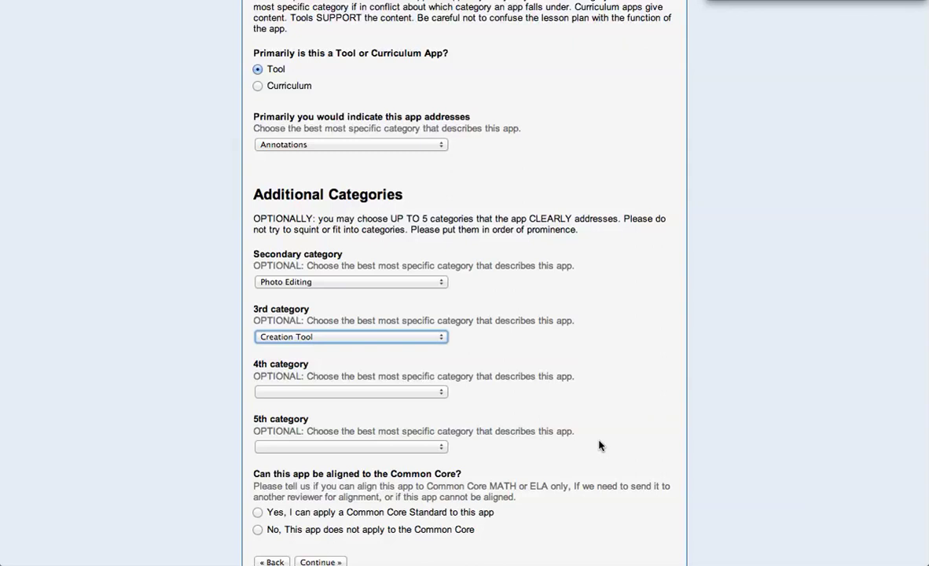
Answer the alignment question with "No, This app does not apply to the Common Core" and submit the review form.
scroll(599, 444, "down", 3)
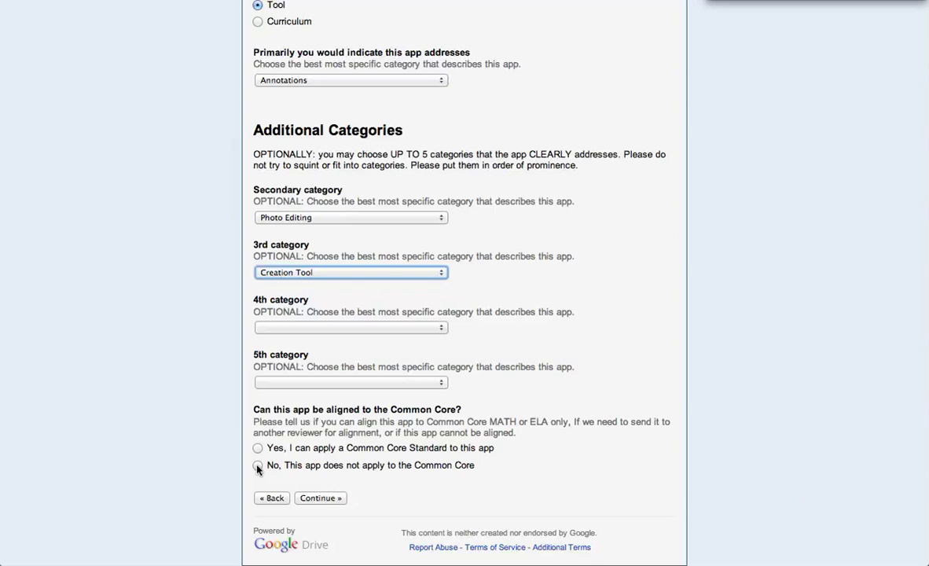
left_click(258, 466)
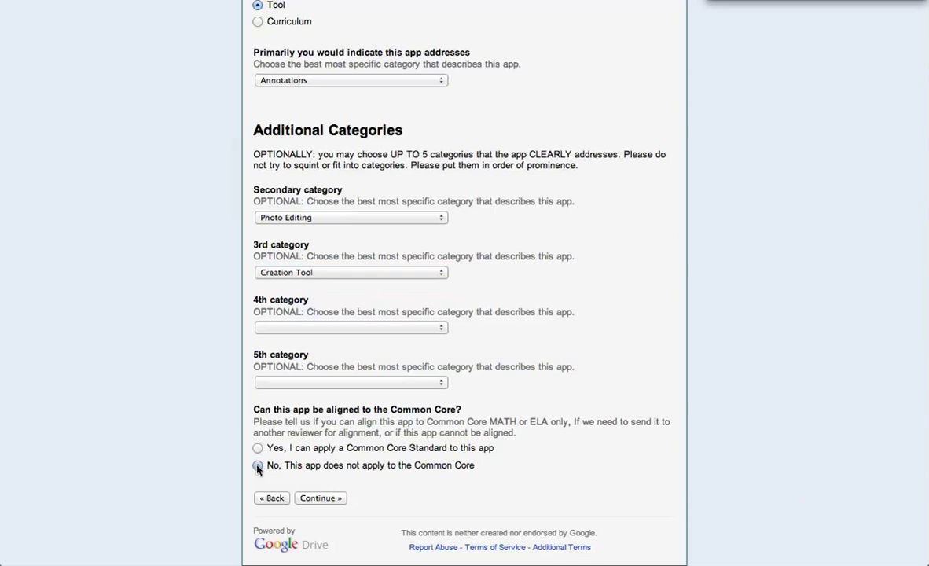
left_click(321, 498)
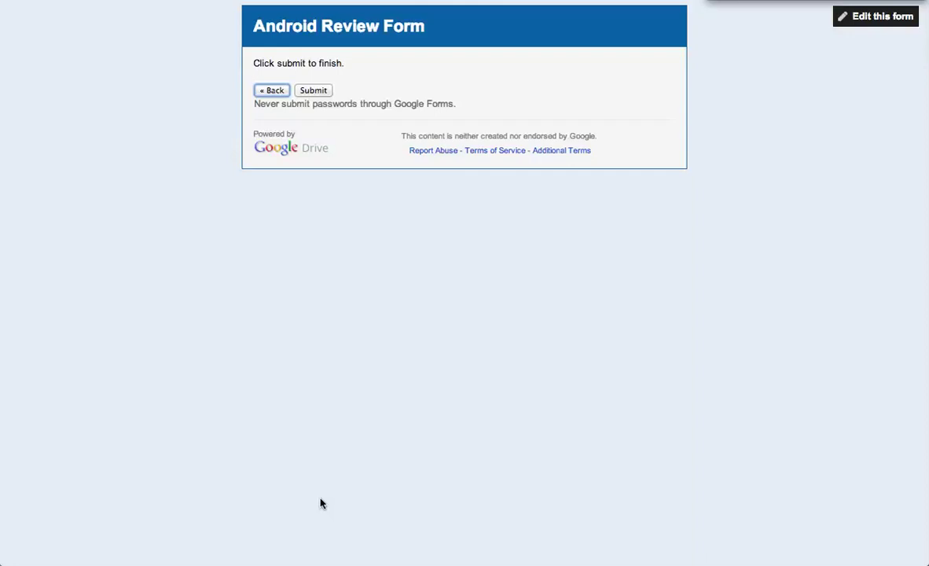
left_click(312, 92)
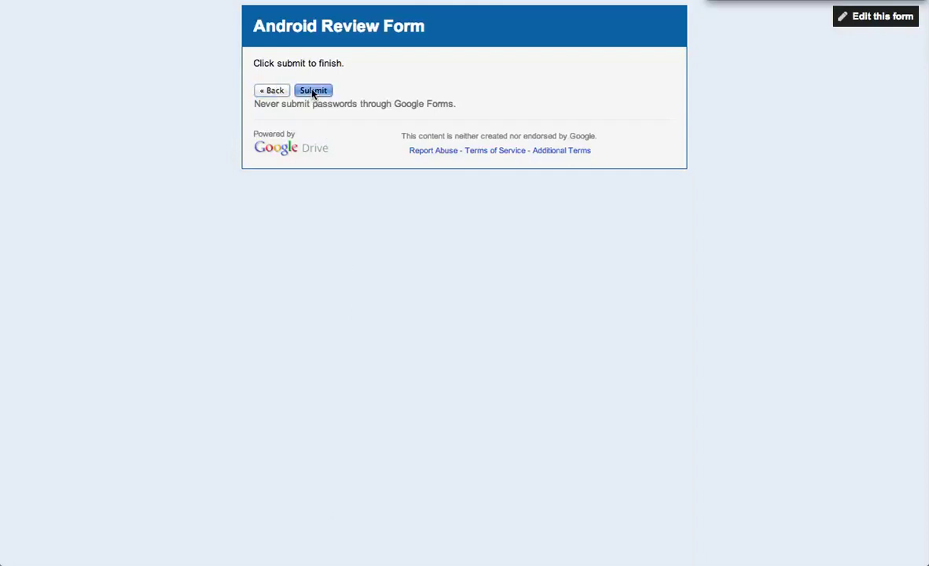